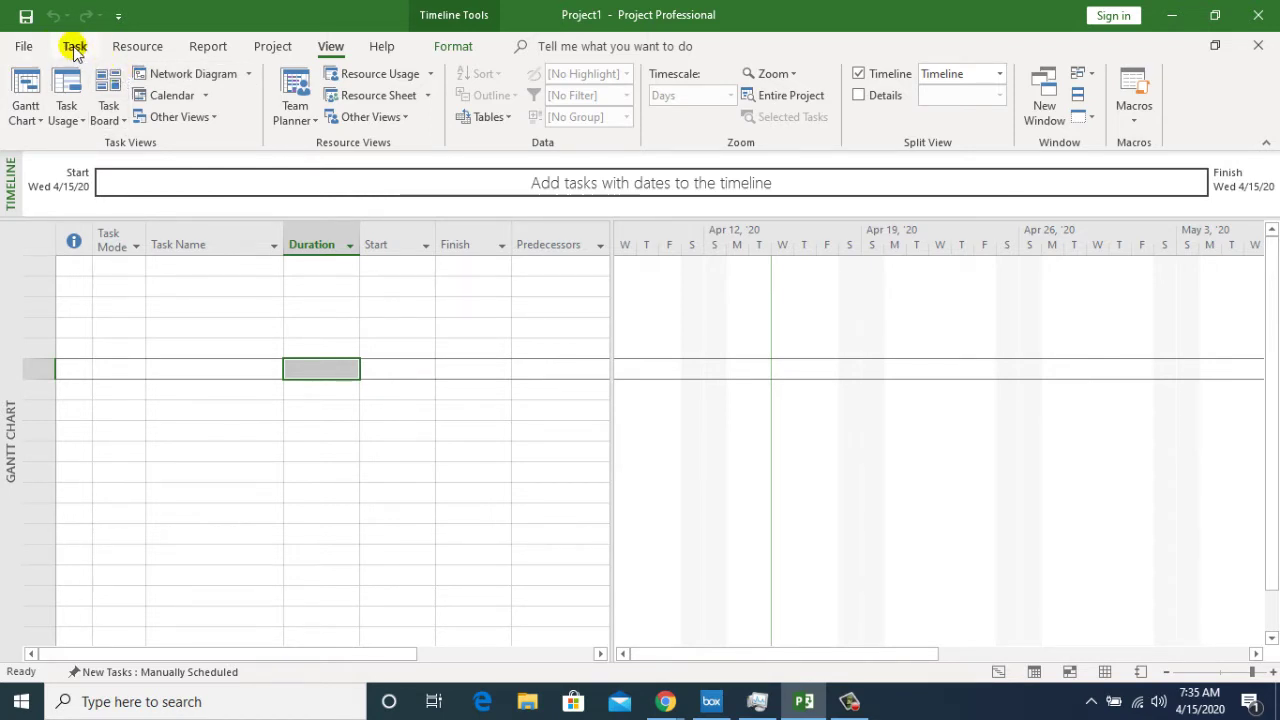
Step: Look over the task commands and review the project's information settings, closing them without changes
left_click(75, 50)
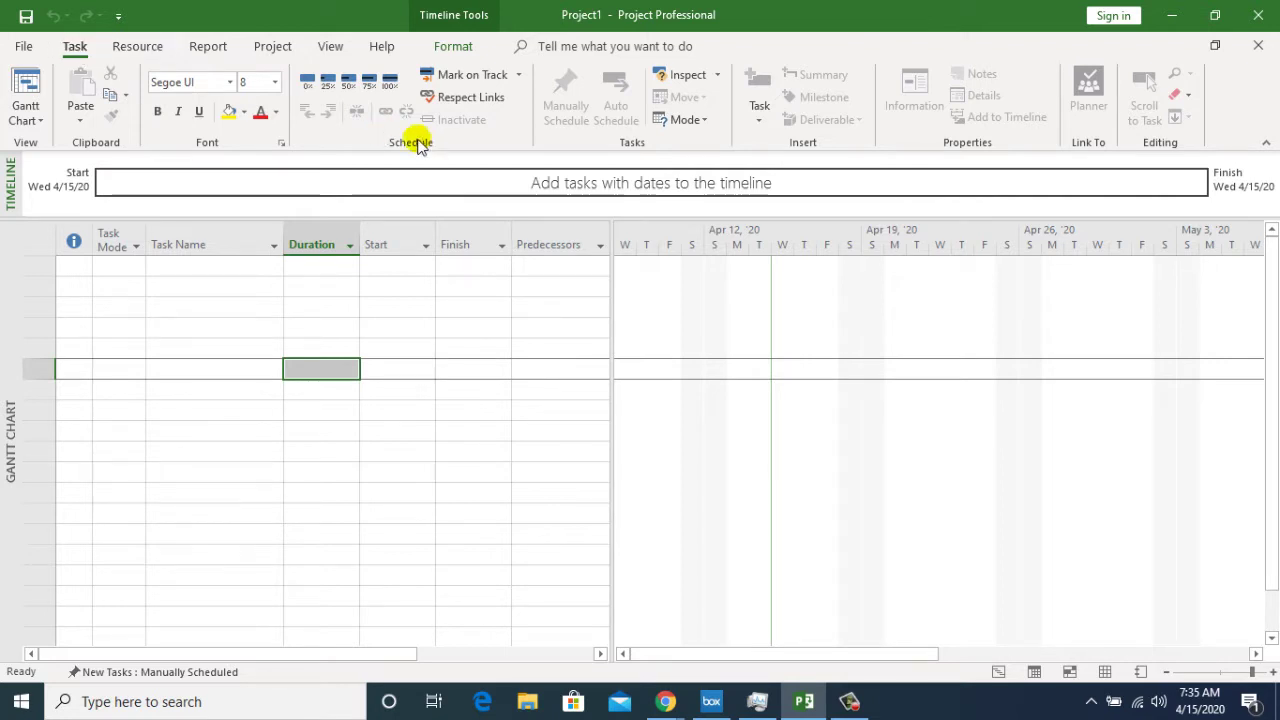
left_click(273, 47)
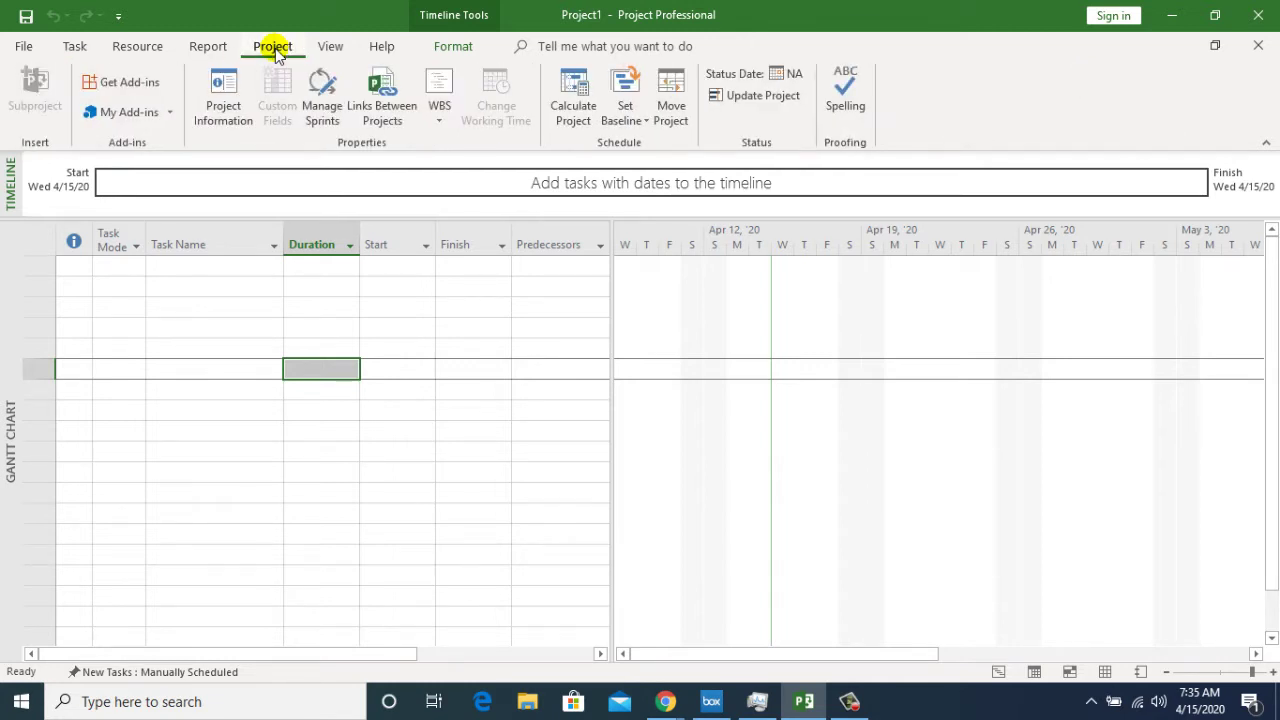
left_click(232, 108)
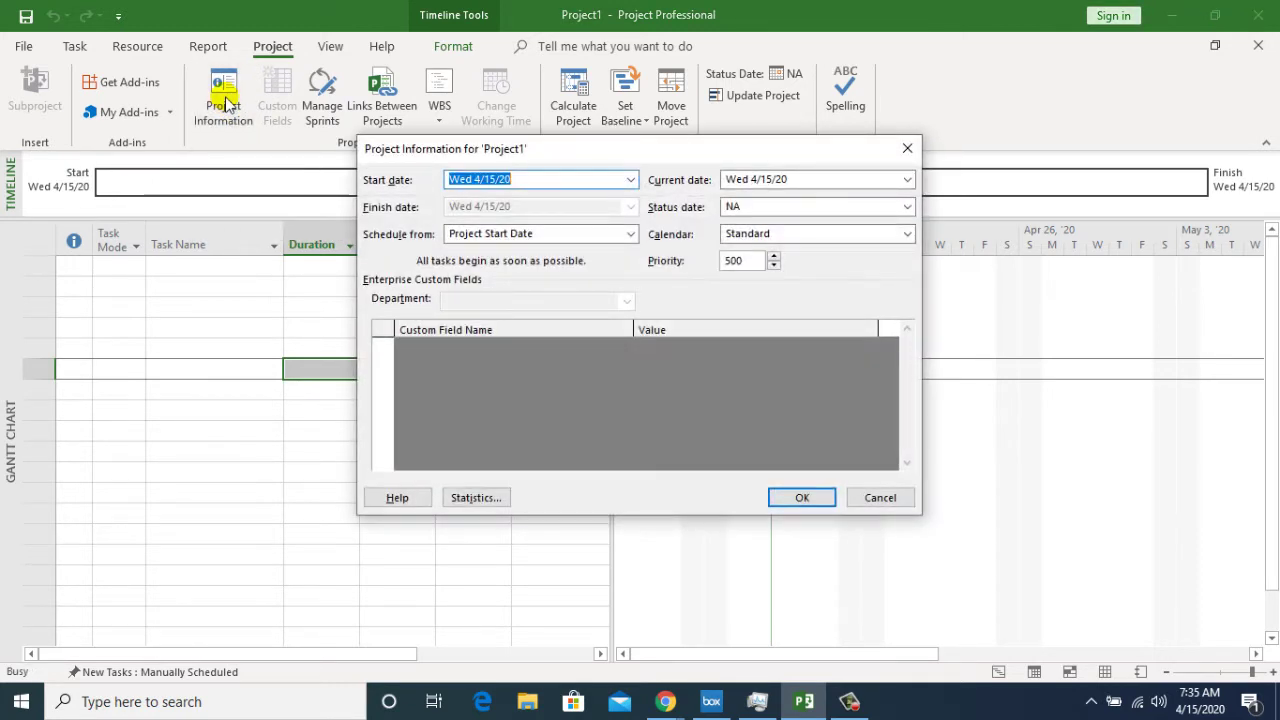
left_click(907, 148)
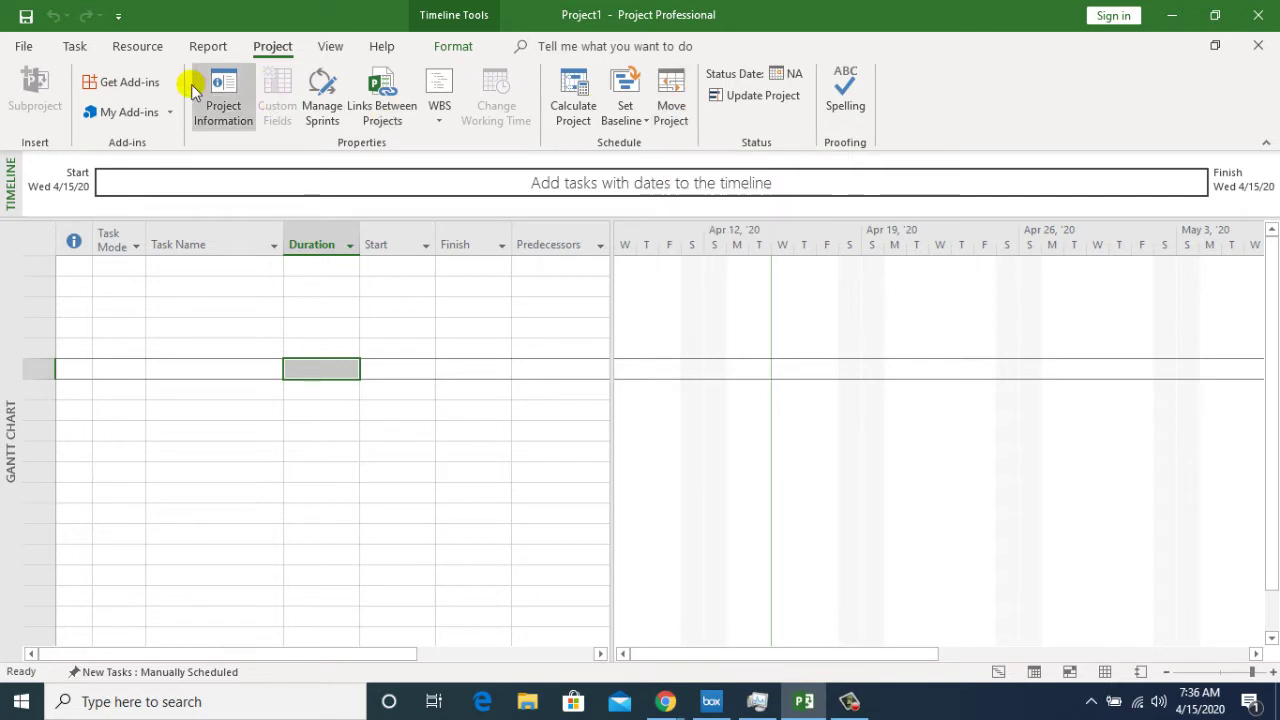
Step: Examine the available task, resource and report commands, including visual reports, and the file management options
left_click(76, 47)
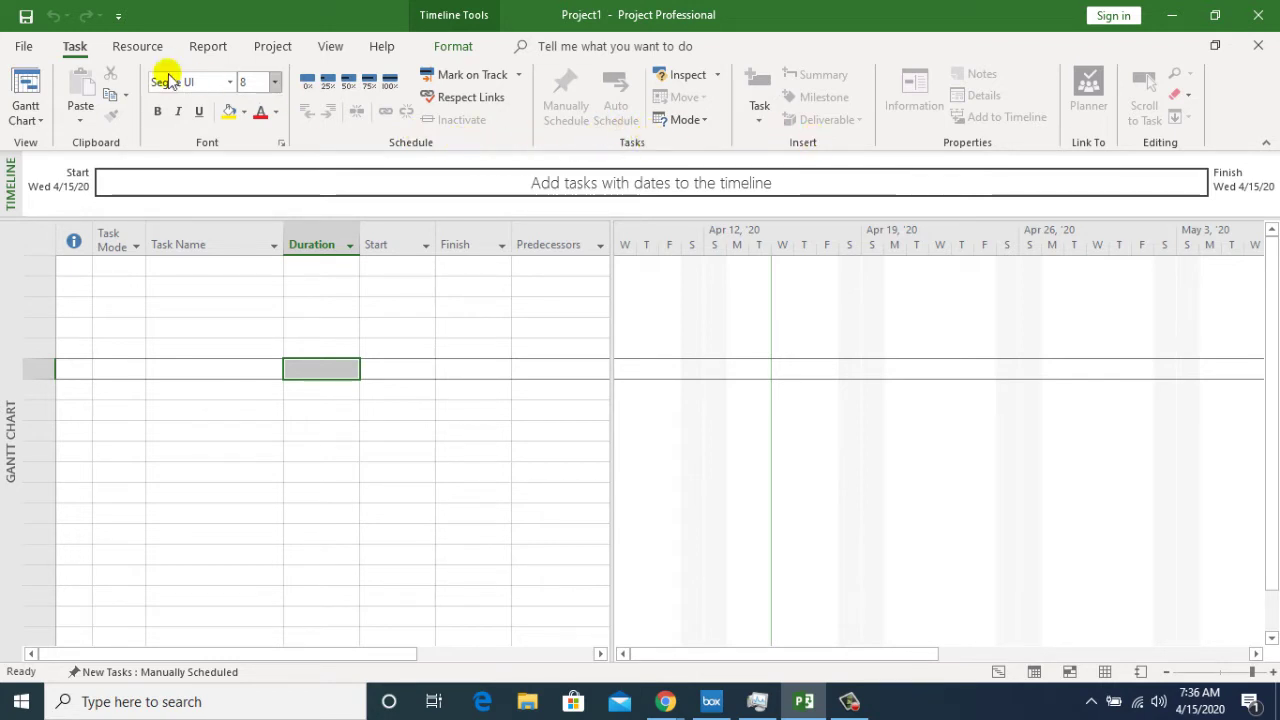
left_click(130, 50)
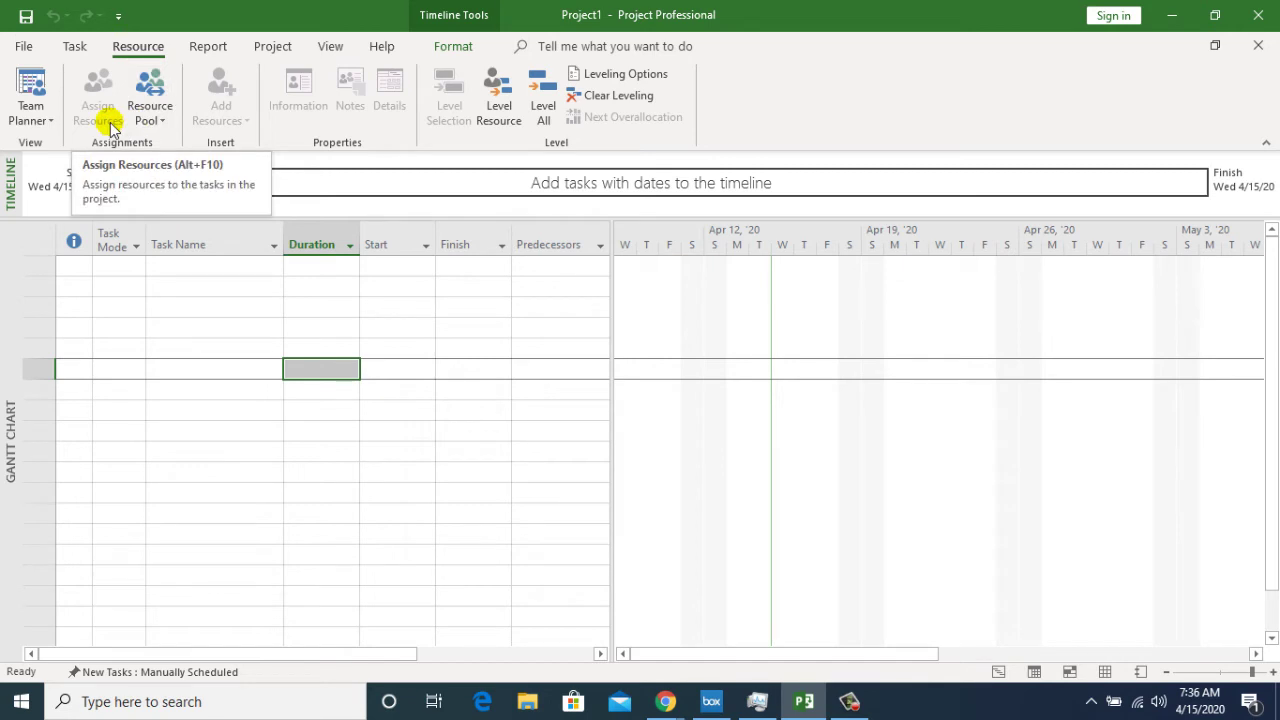
left_click(209, 47)
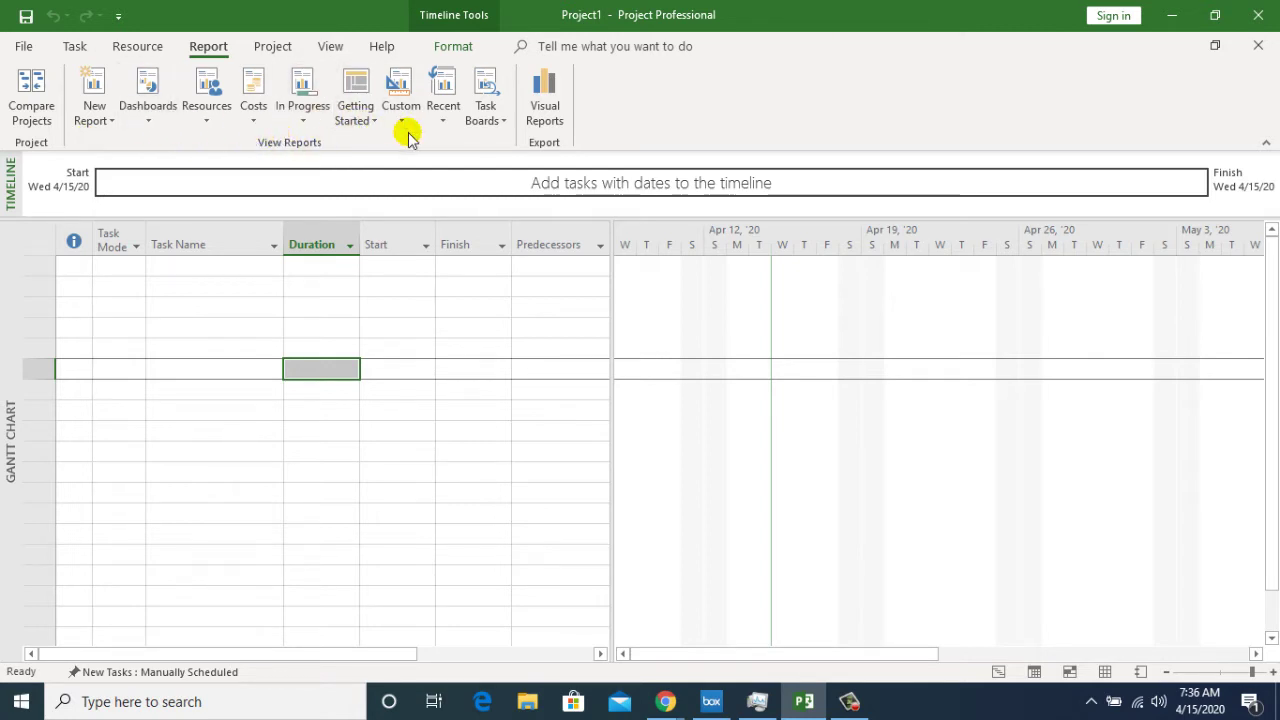
left_click(545, 112)
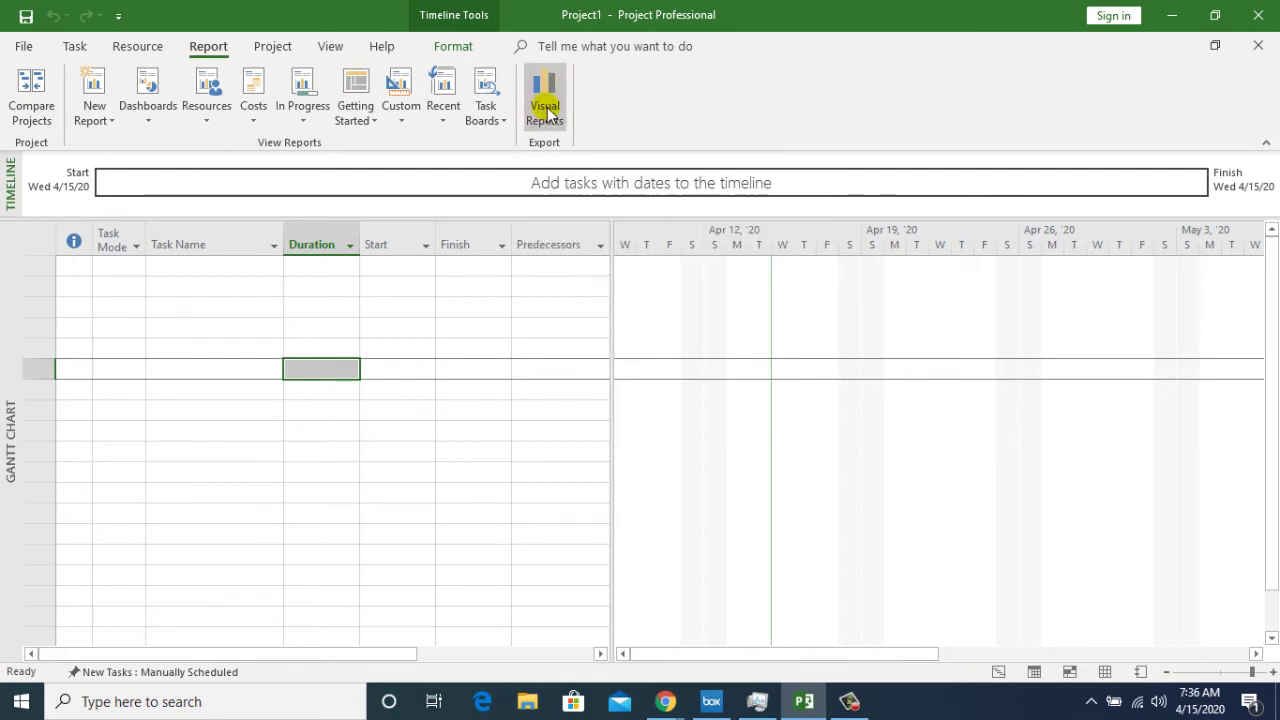
left_click(22, 47)
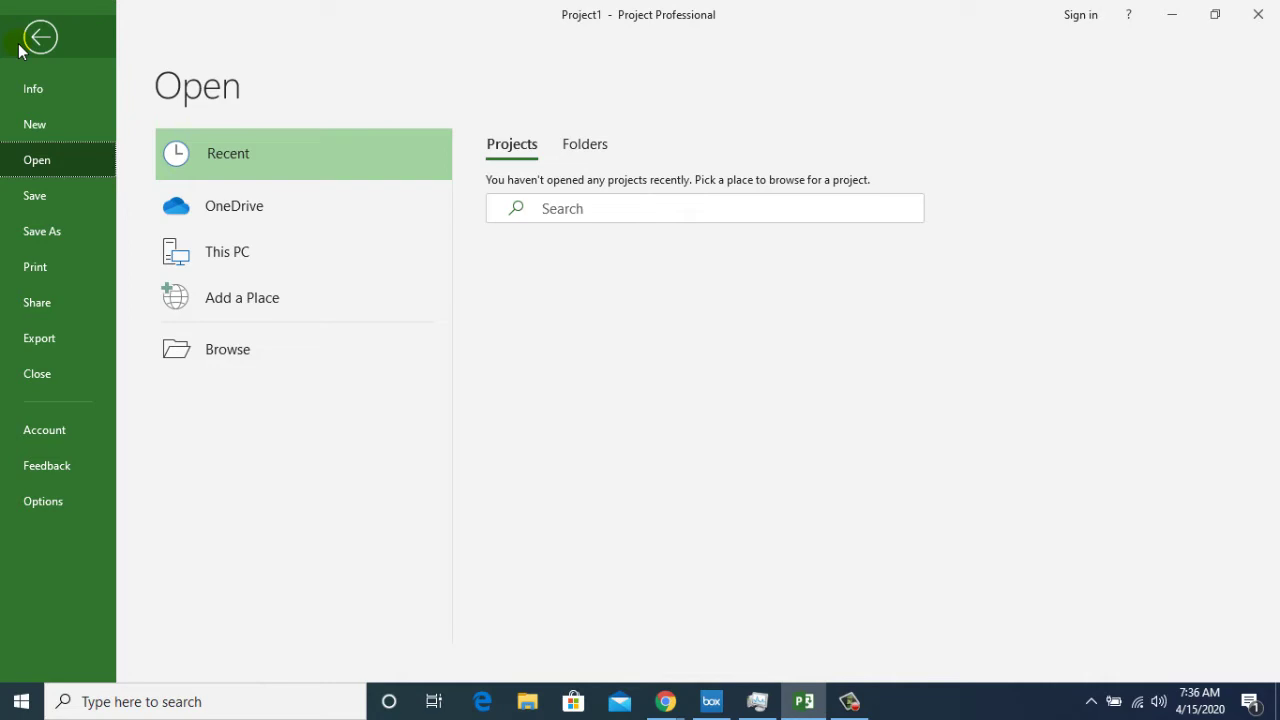
left_click(38, 40)
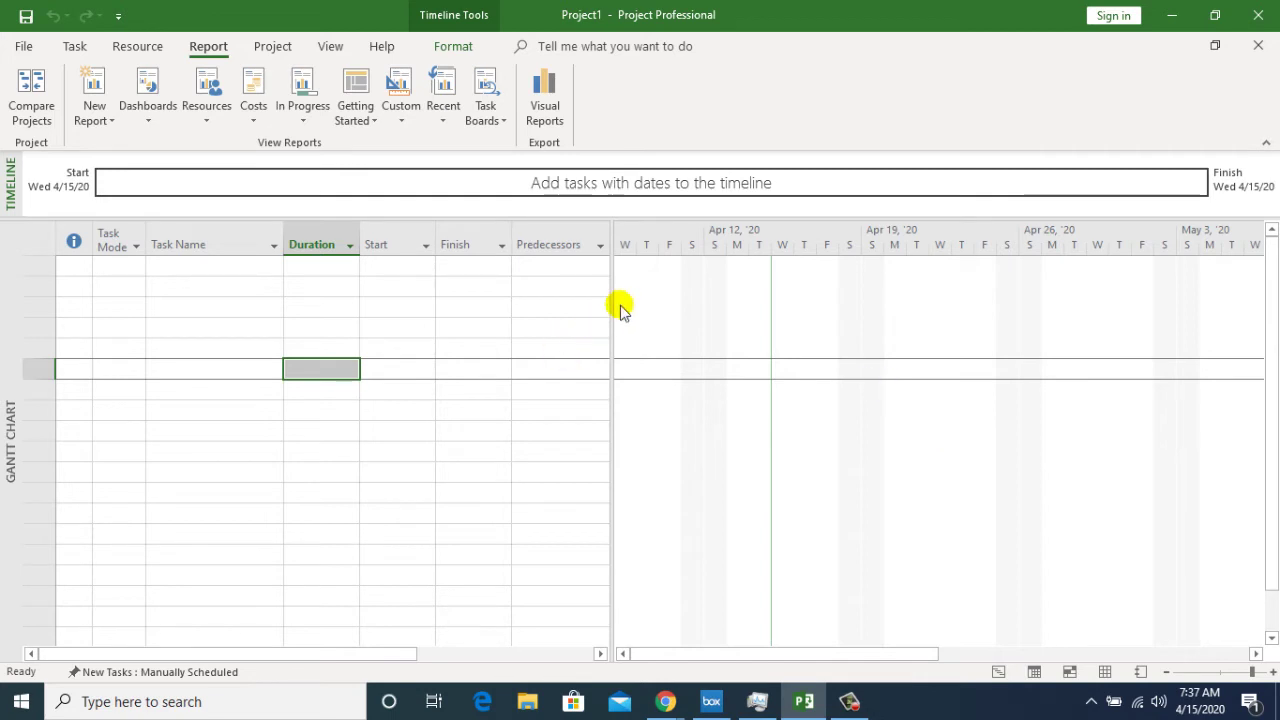
Step: Resize the task table so that it ends at the Predecessors column, and collapse the timeline pane above it
left_click_drag(609, 303, 900, 301)
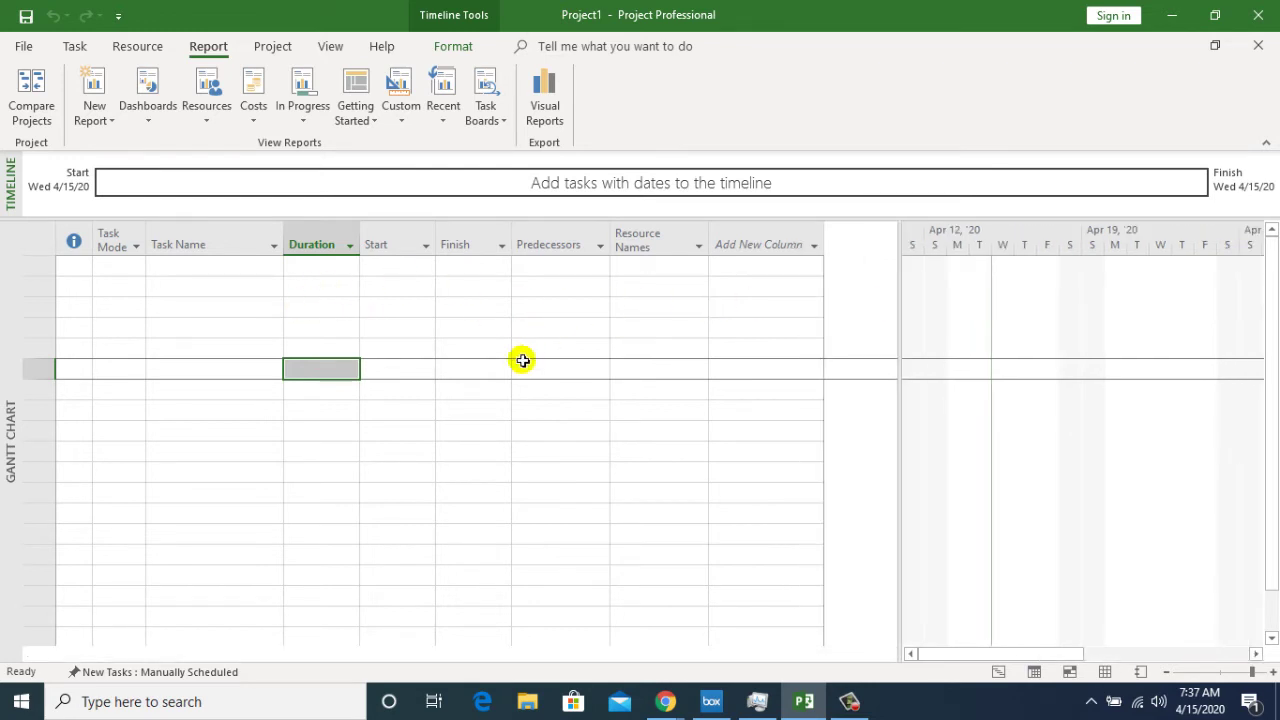
left_click_drag(896, 356, 547, 370)
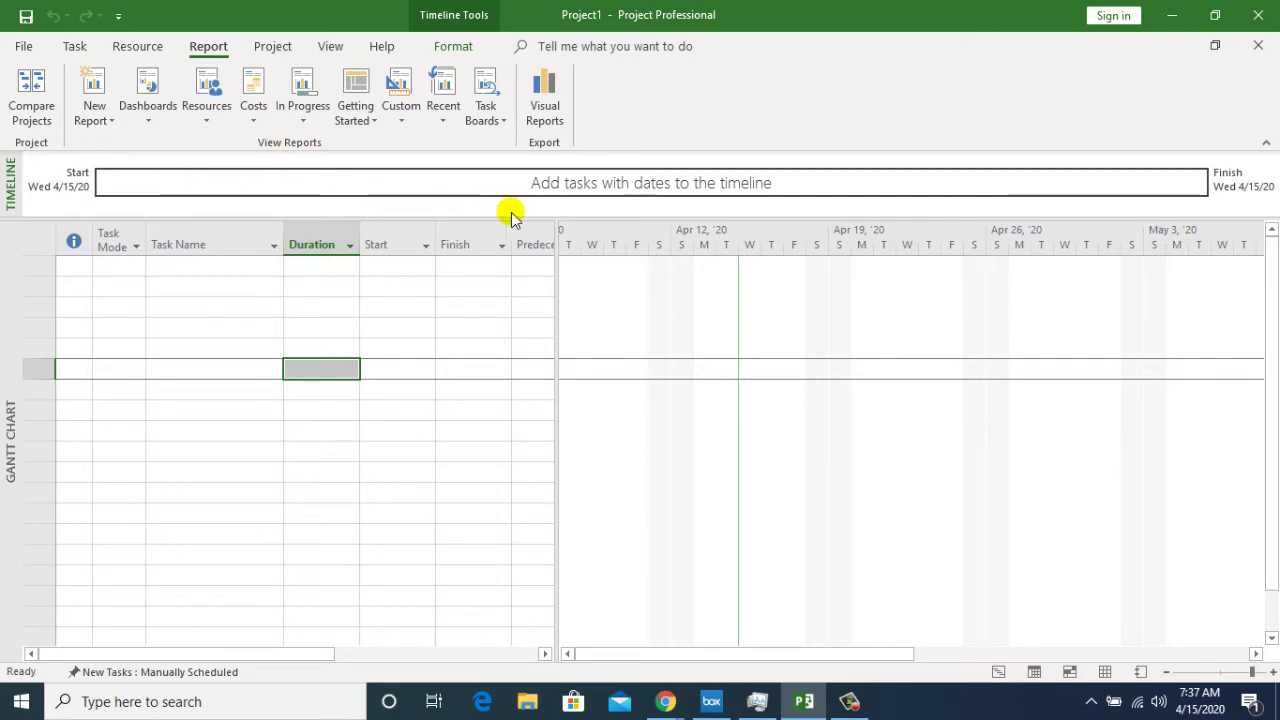
left_click_drag(511, 219, 514, 151)
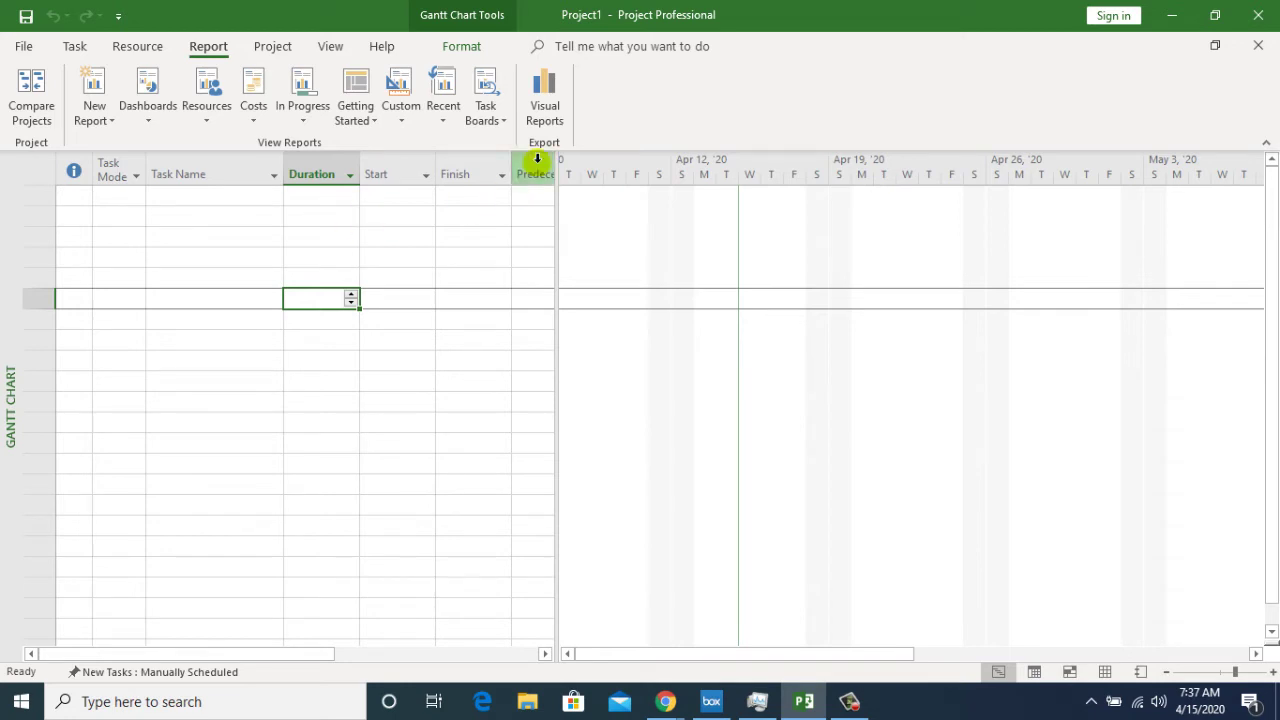
Step: Restore the timeline pane above the Gantt chart and collapse it again
left_click(462, 46)
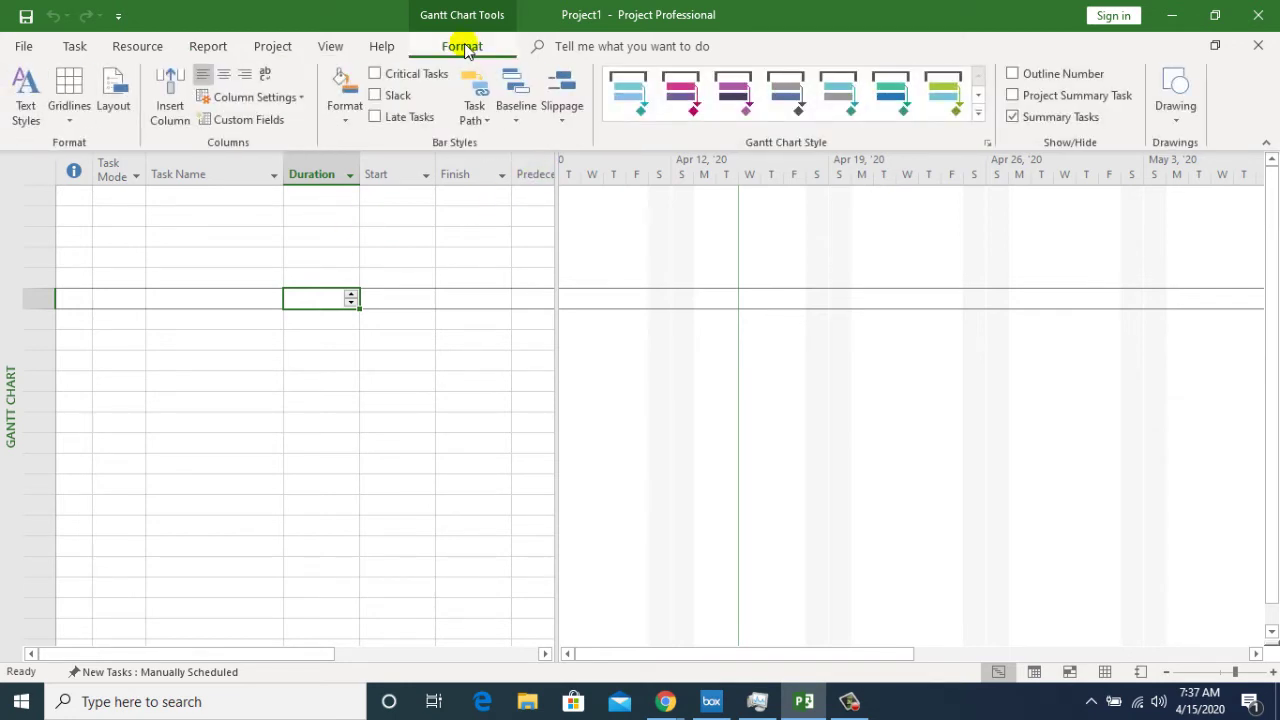
left_click(331, 46)
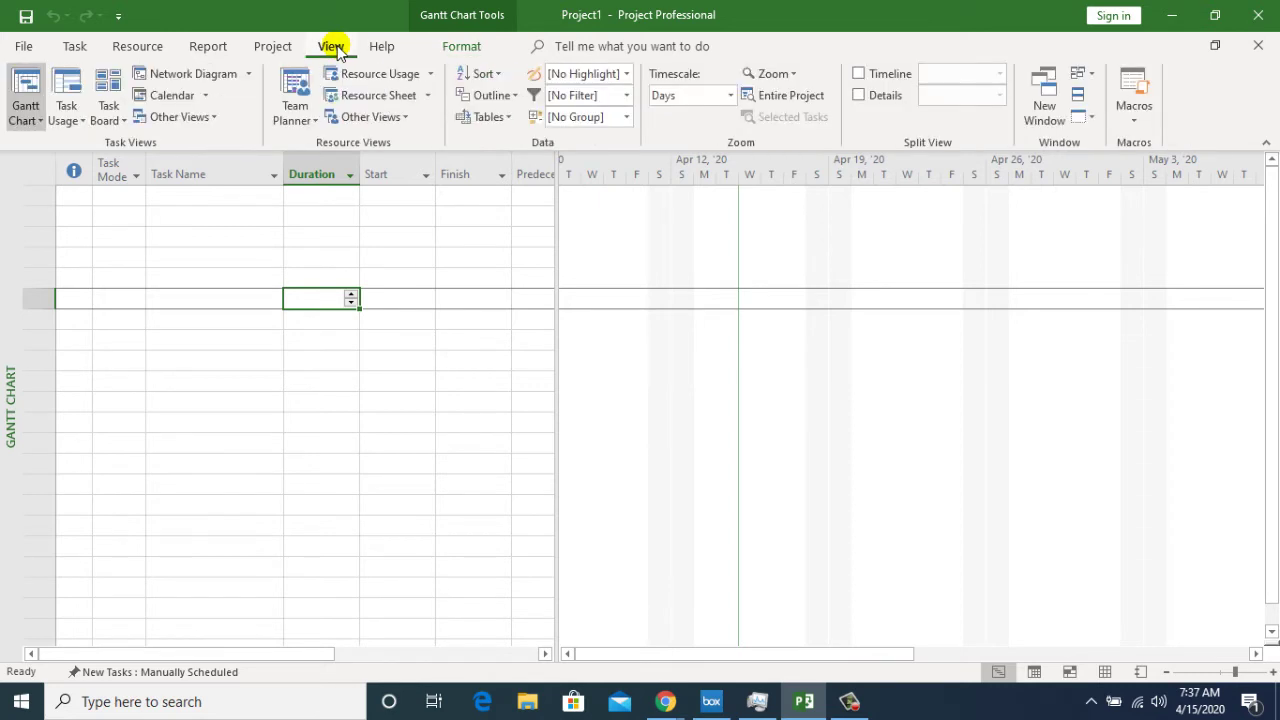
left_click(882, 74)
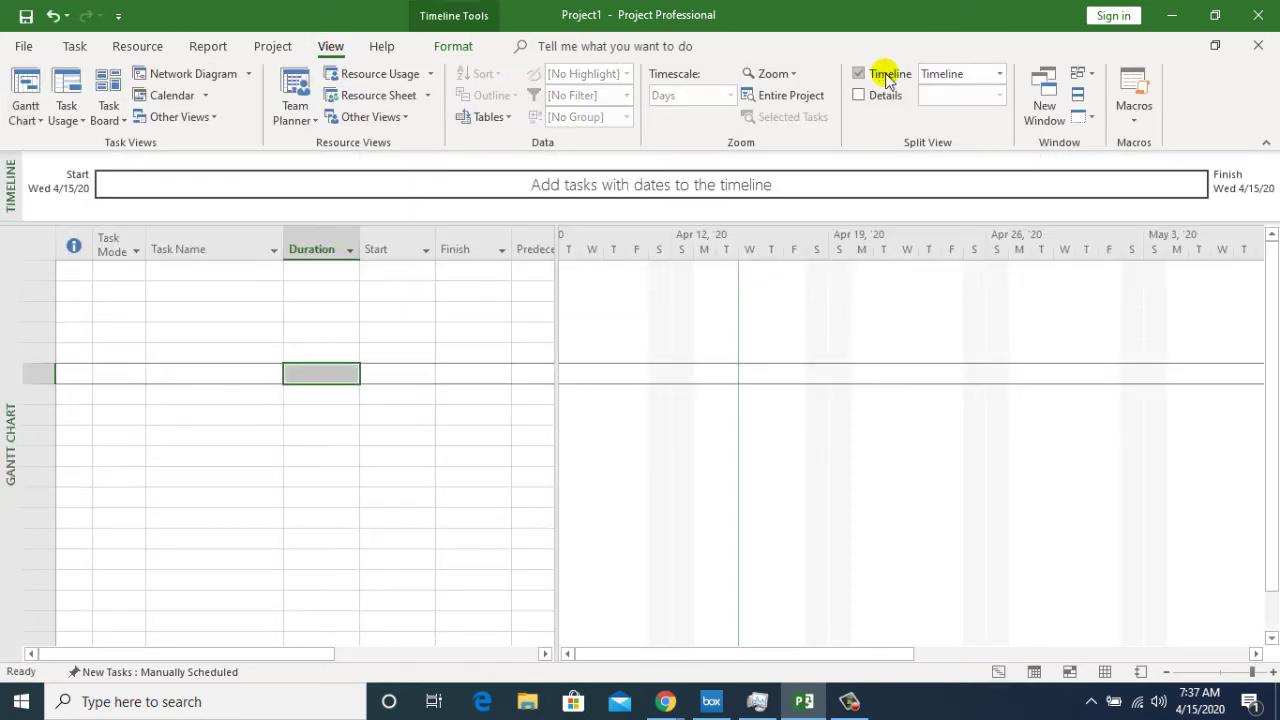
double_click(564, 223)
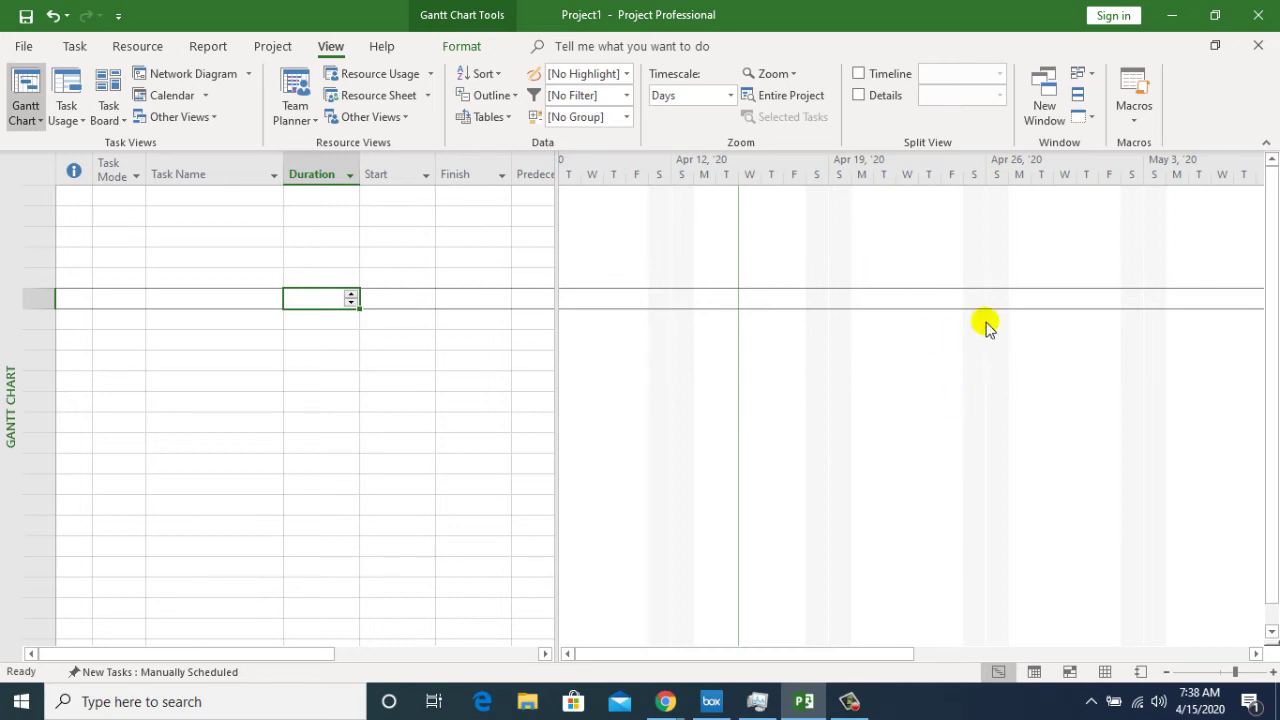
Step: Look through the built-in Gantt chart and task views, and switch the project to the Calendar view
left_click(466, 378)
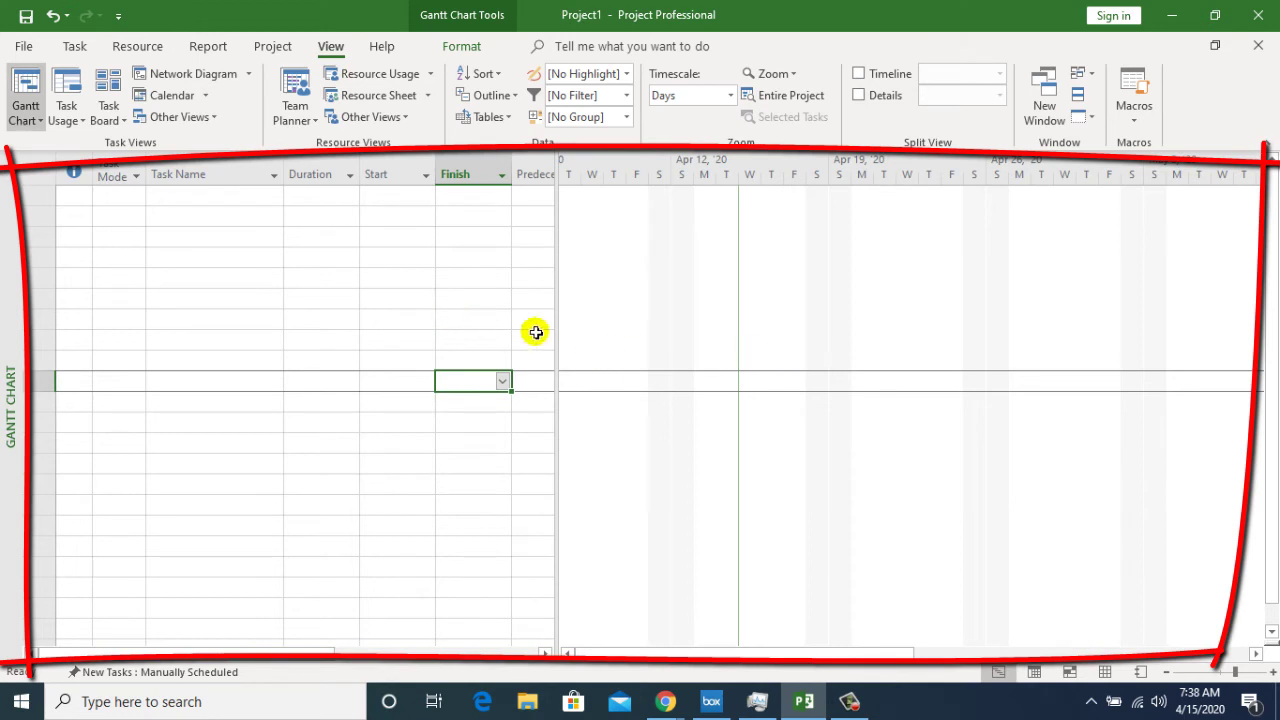
left_click(40, 121)
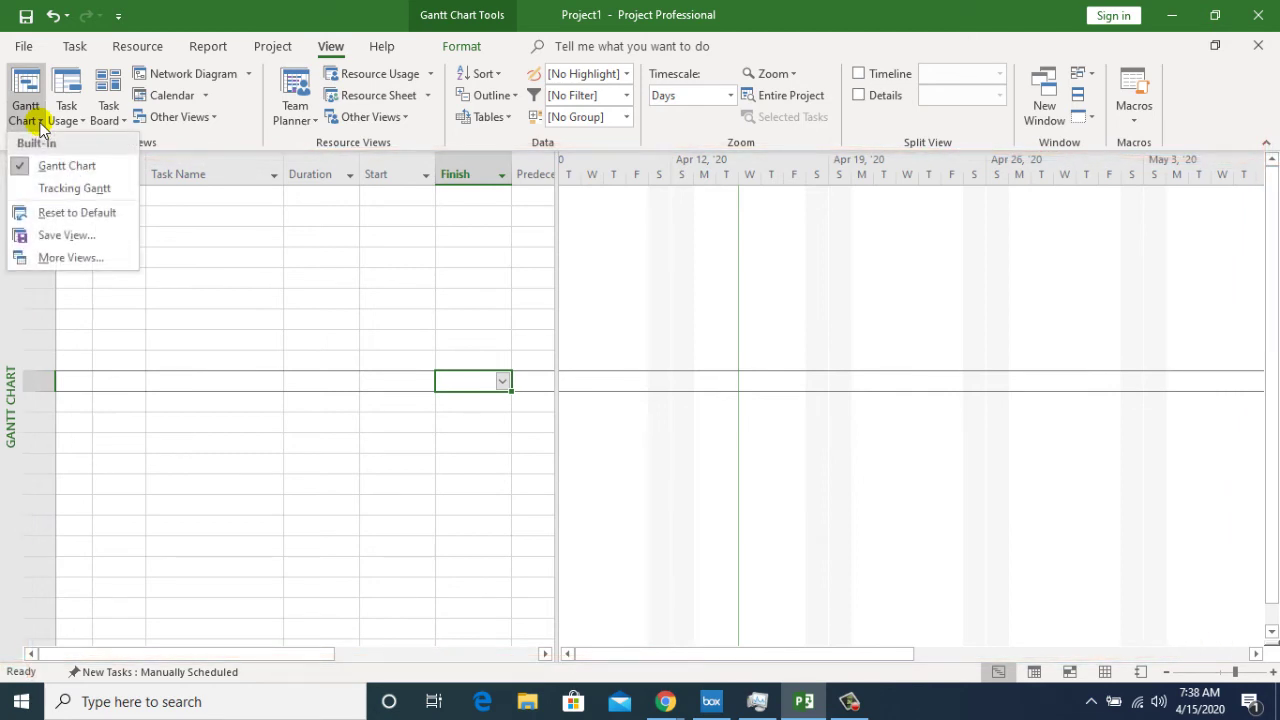
left_click(75, 46)
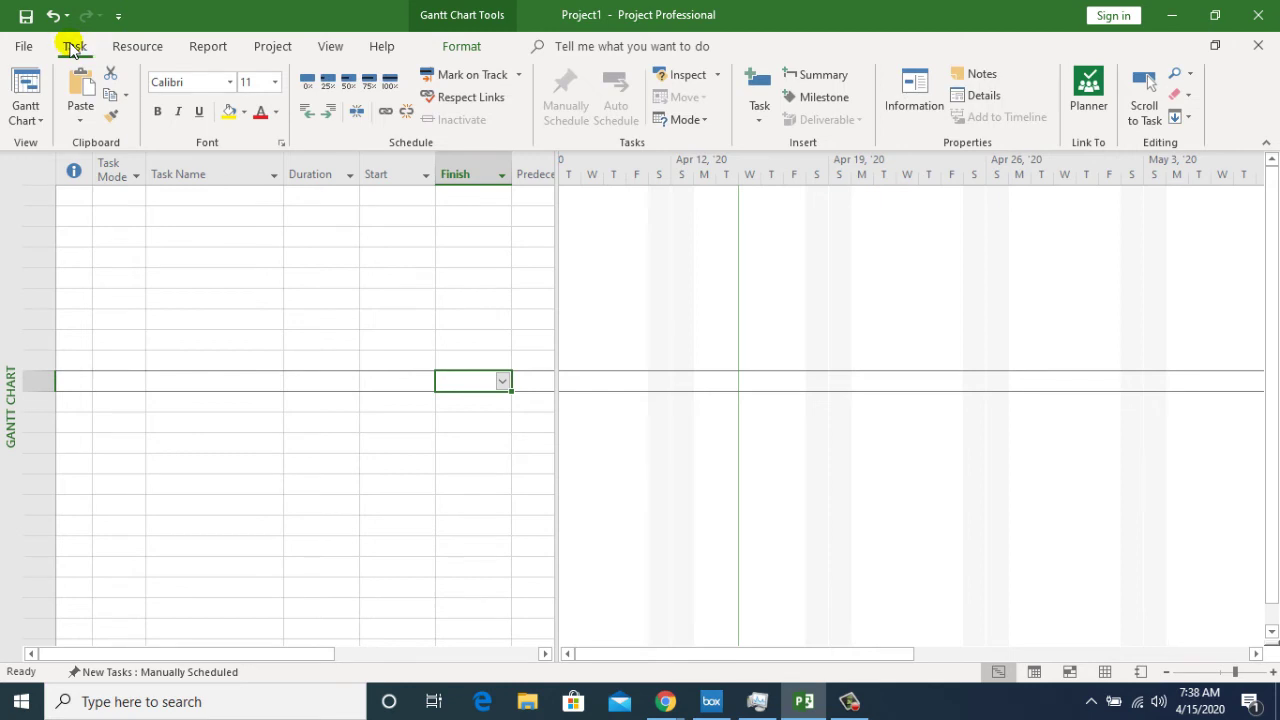
left_click(40, 121)
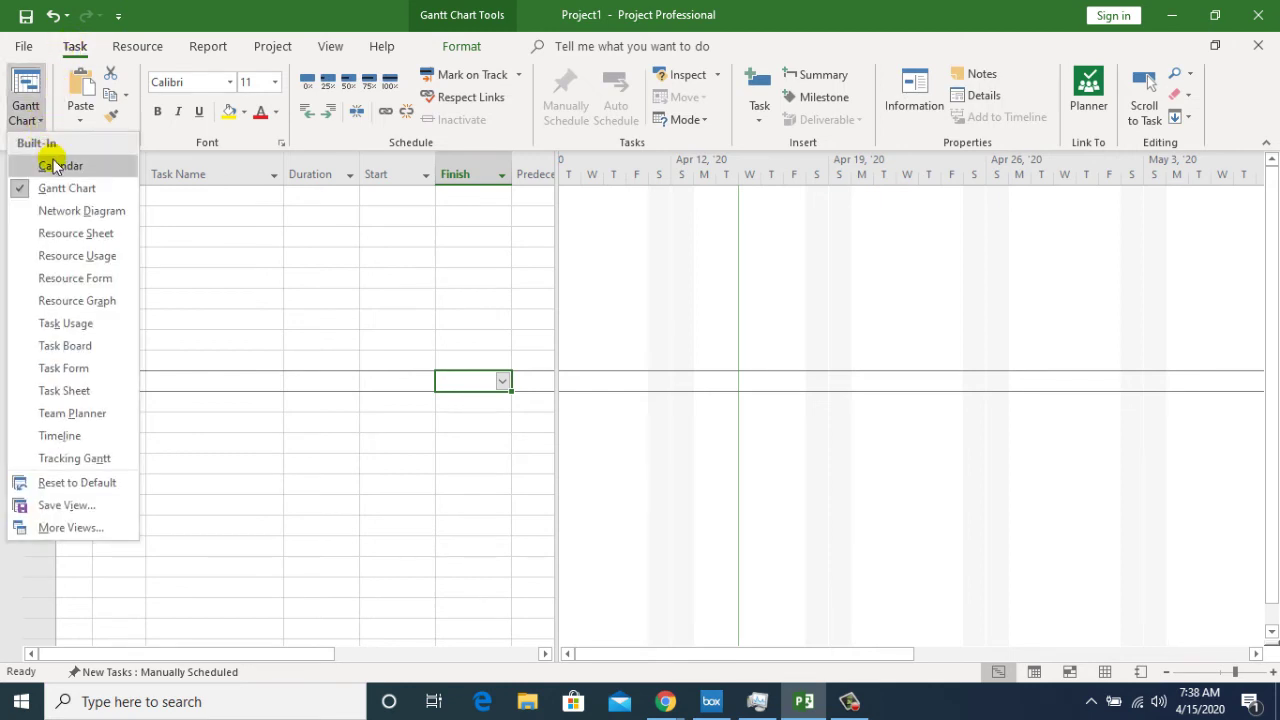
left_click(52, 164)
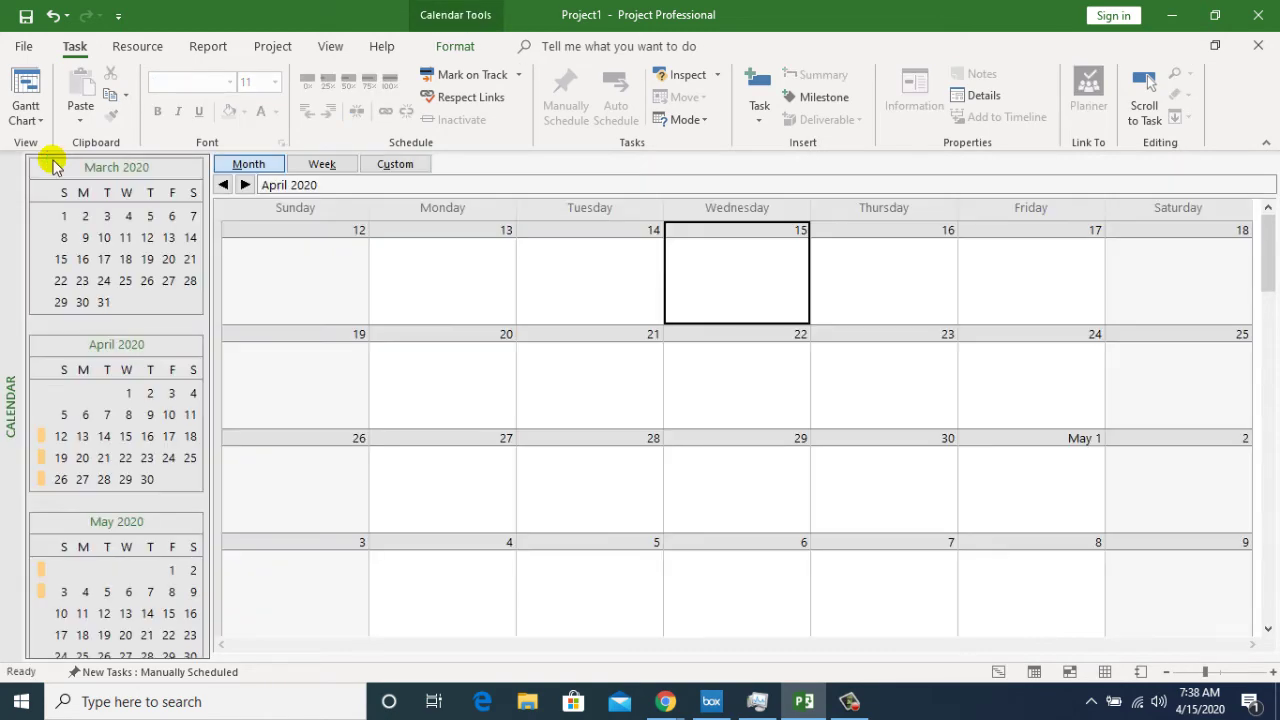
Step: View the Resource Sheet, and return to the Gantt Chart view
left_click(40, 121)
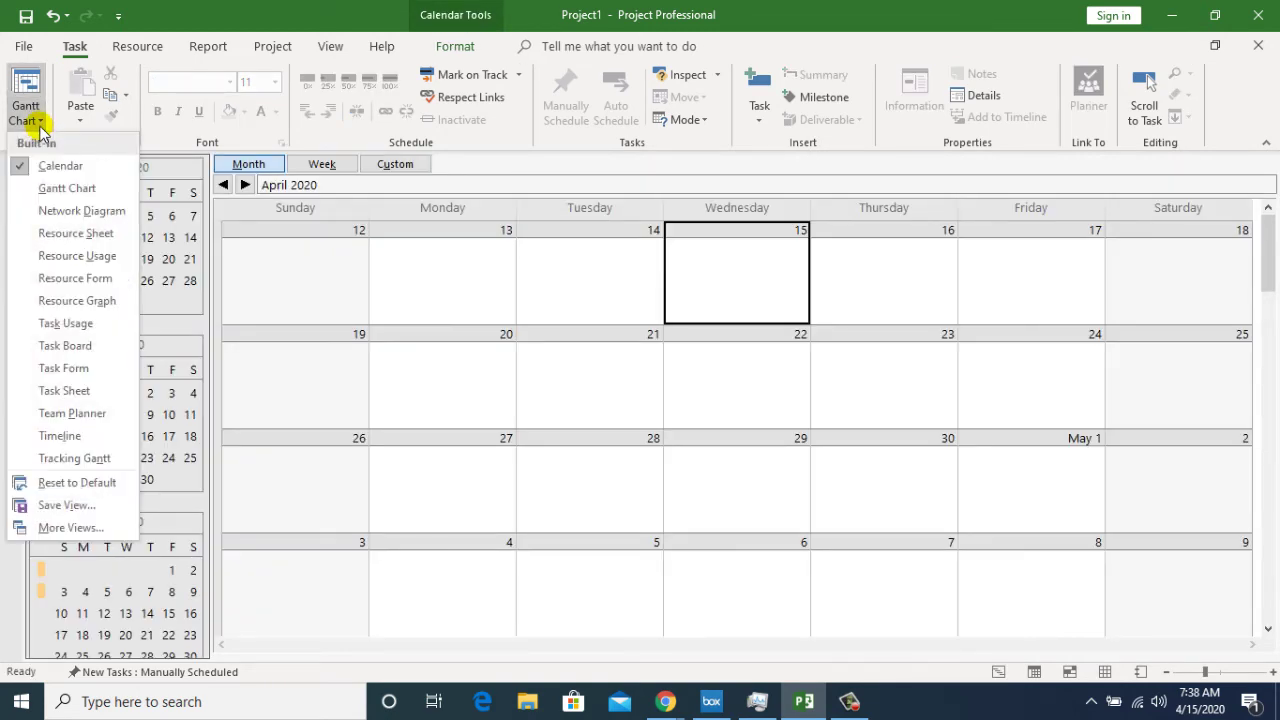
left_click(54, 230)
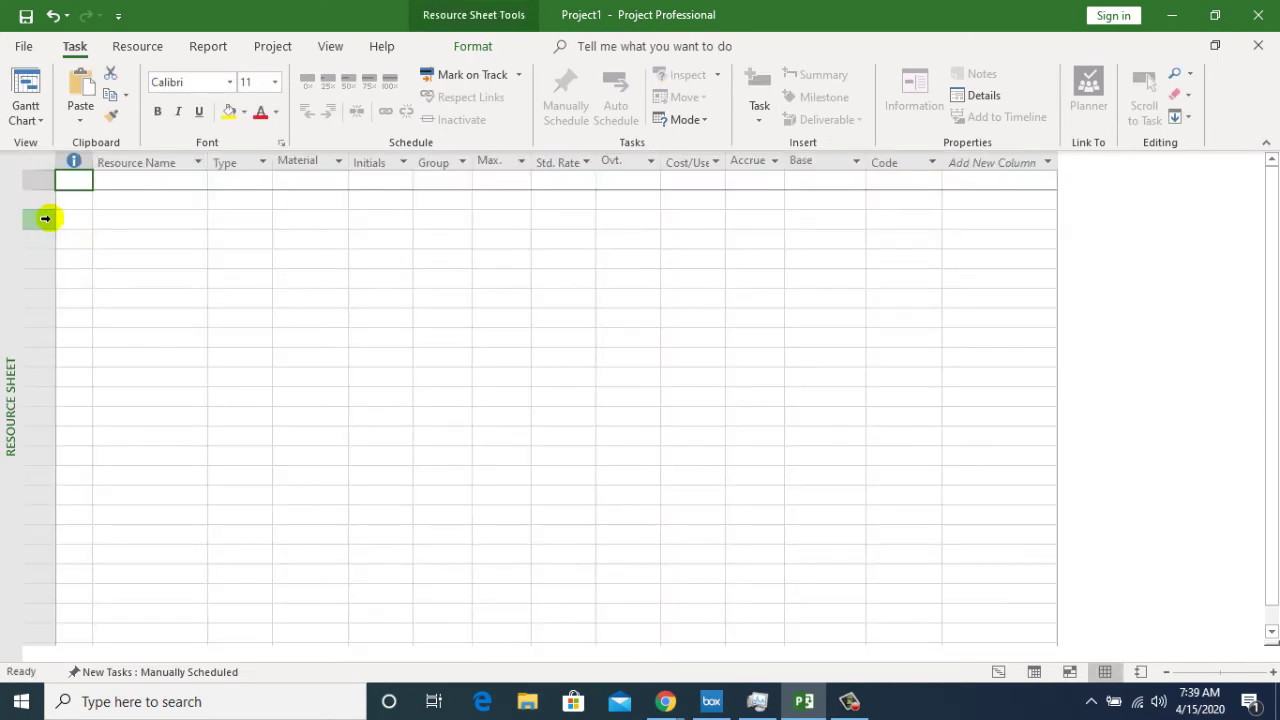
left_click(38, 126)
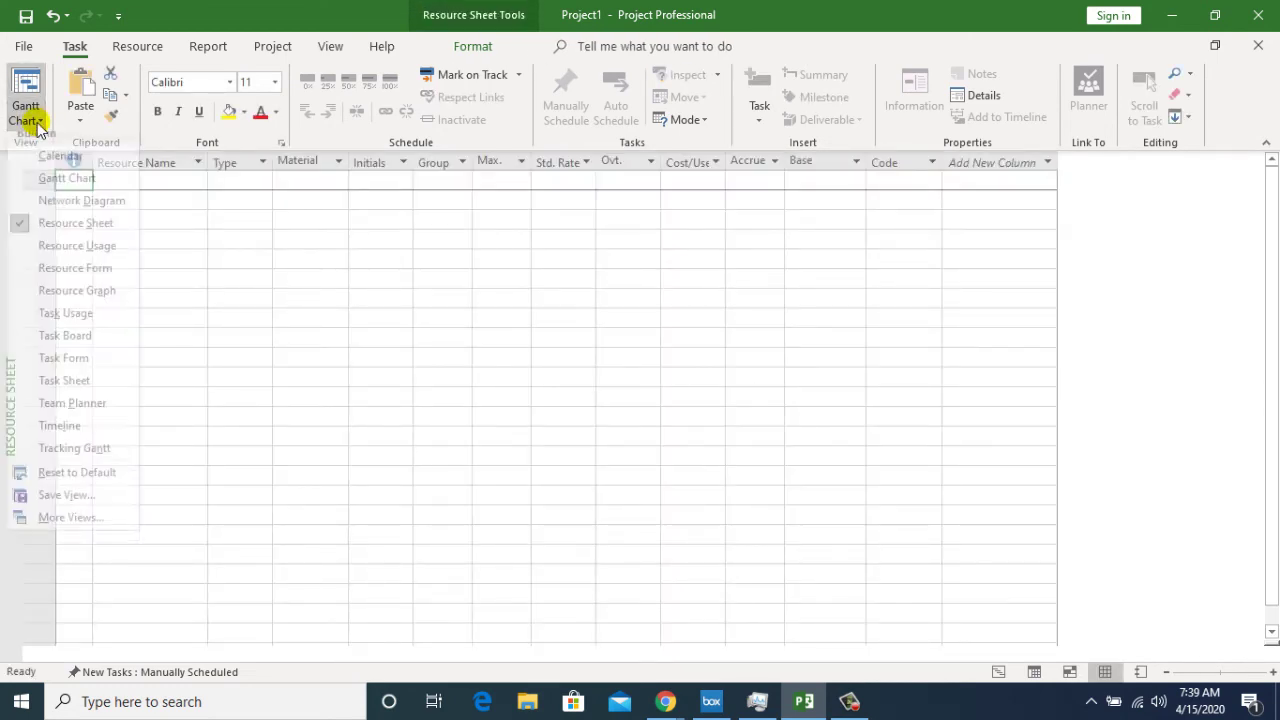
left_click(52, 190)
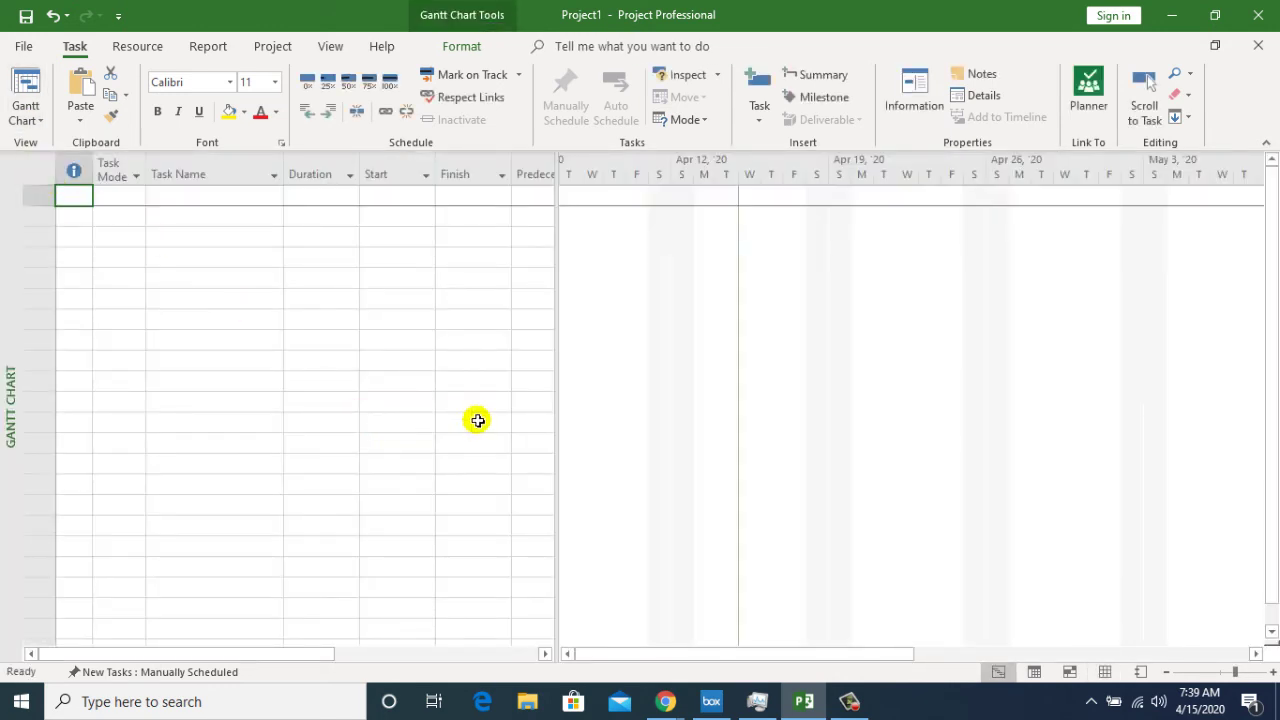
Step: Widen the task table to show all columns through Add New Column, and inspect the Task Information of a blank row
left_click_drag(555, 357, 862, 377)
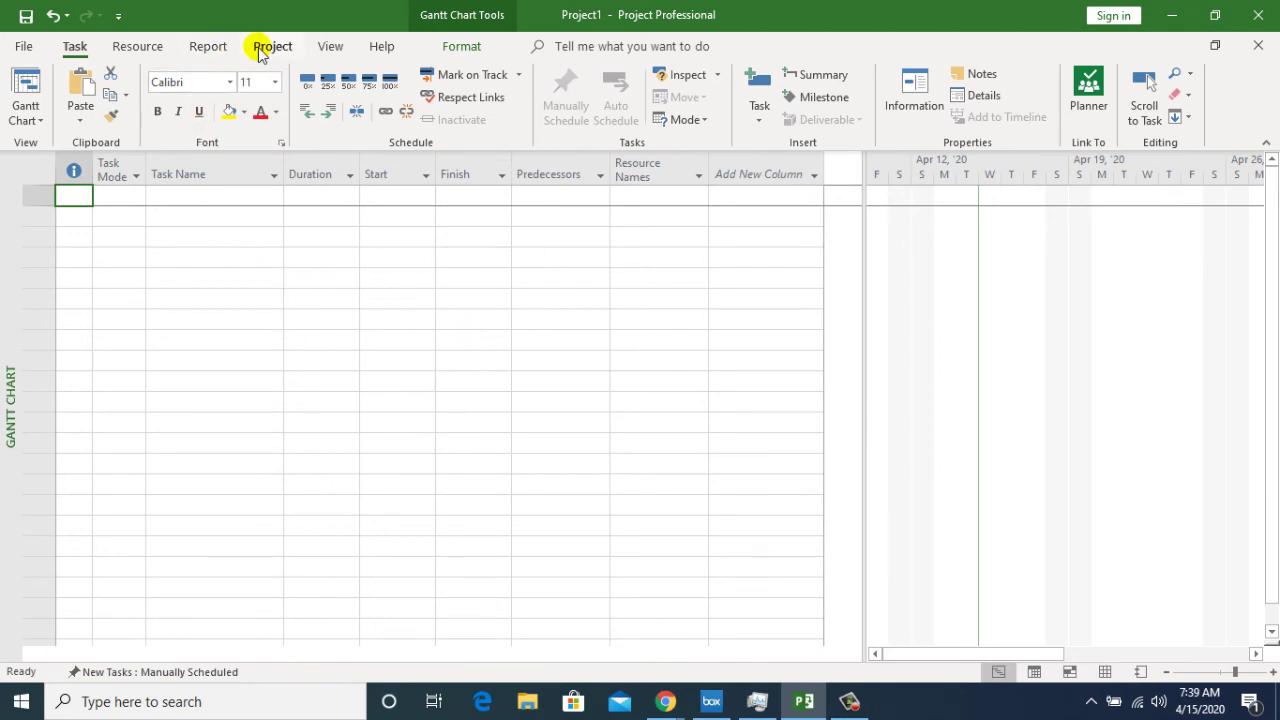
left_click(206, 278)
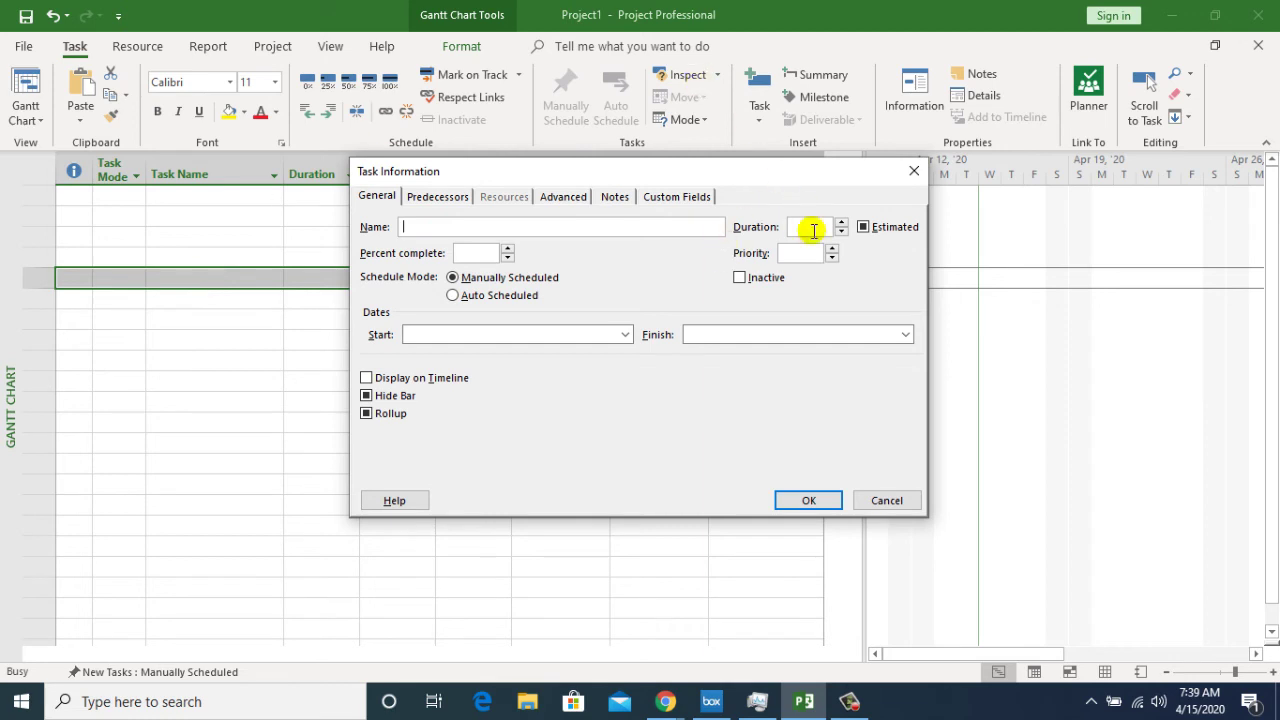
left_click(913, 171)
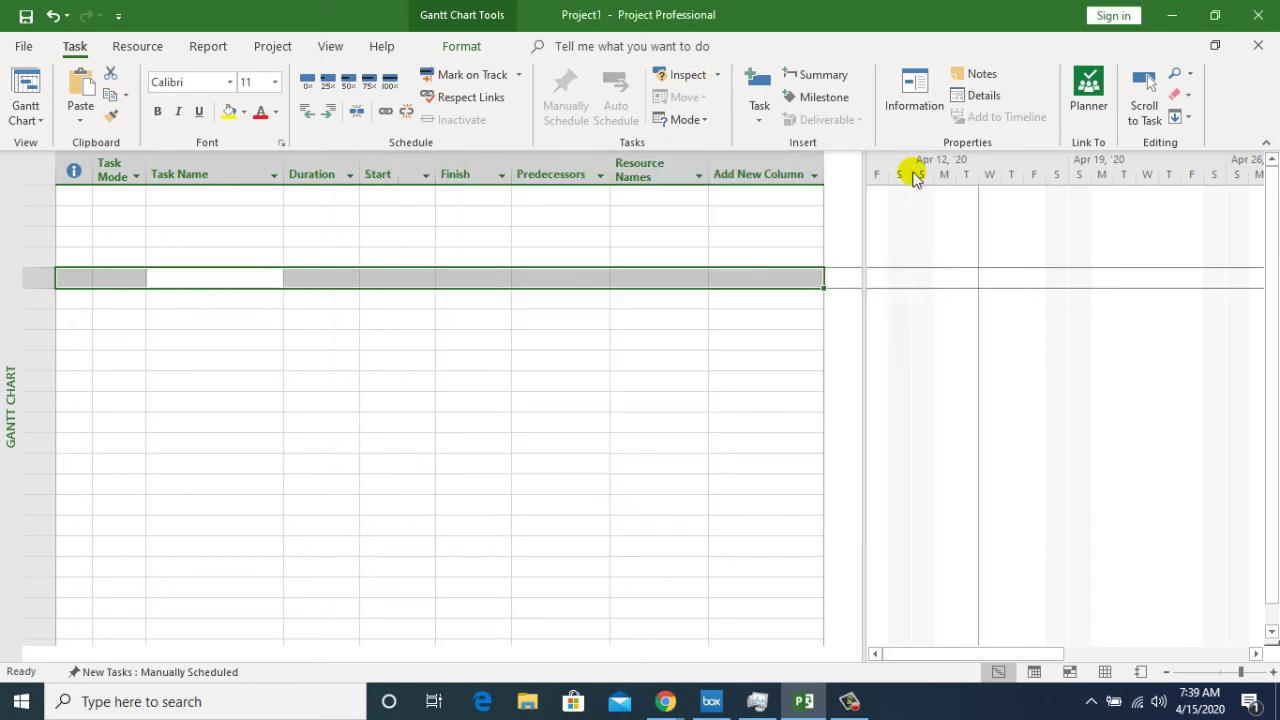
Step: Inspect the project's start date, scheduling and calendar settings without changing them, and narrow the task table to the Resource Names column
left_click(284, 46)
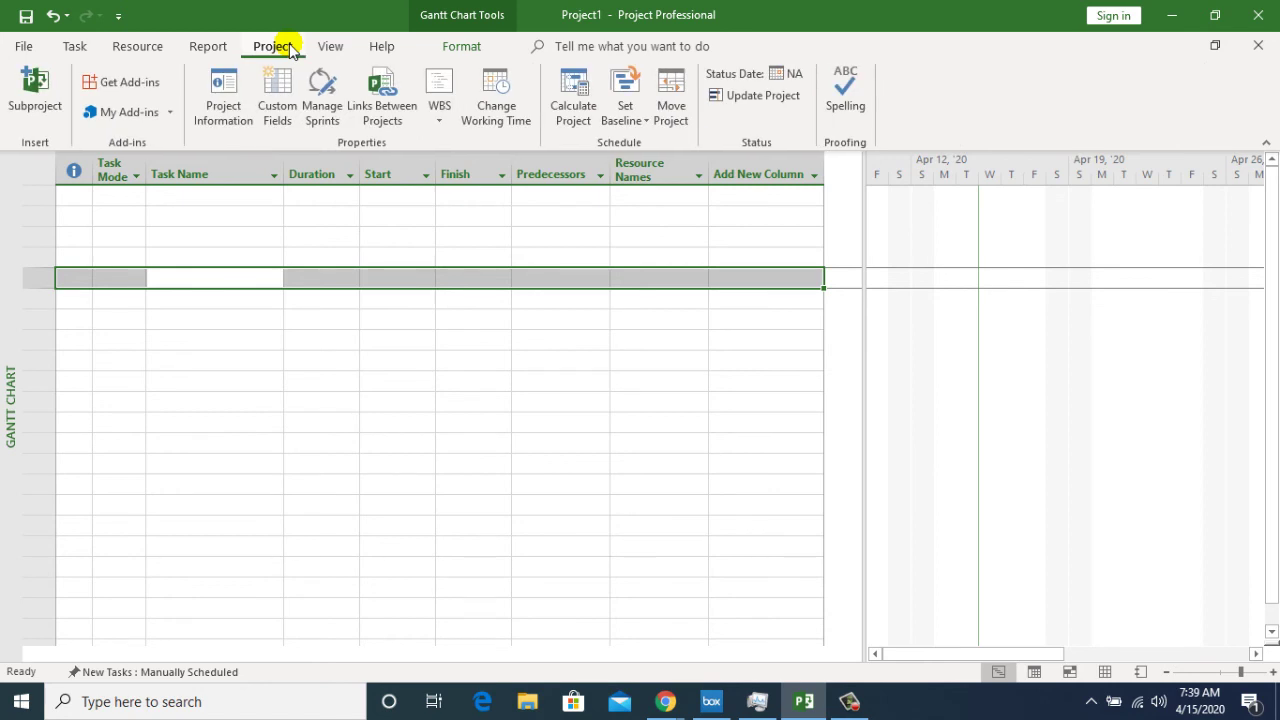
left_click(243, 107)
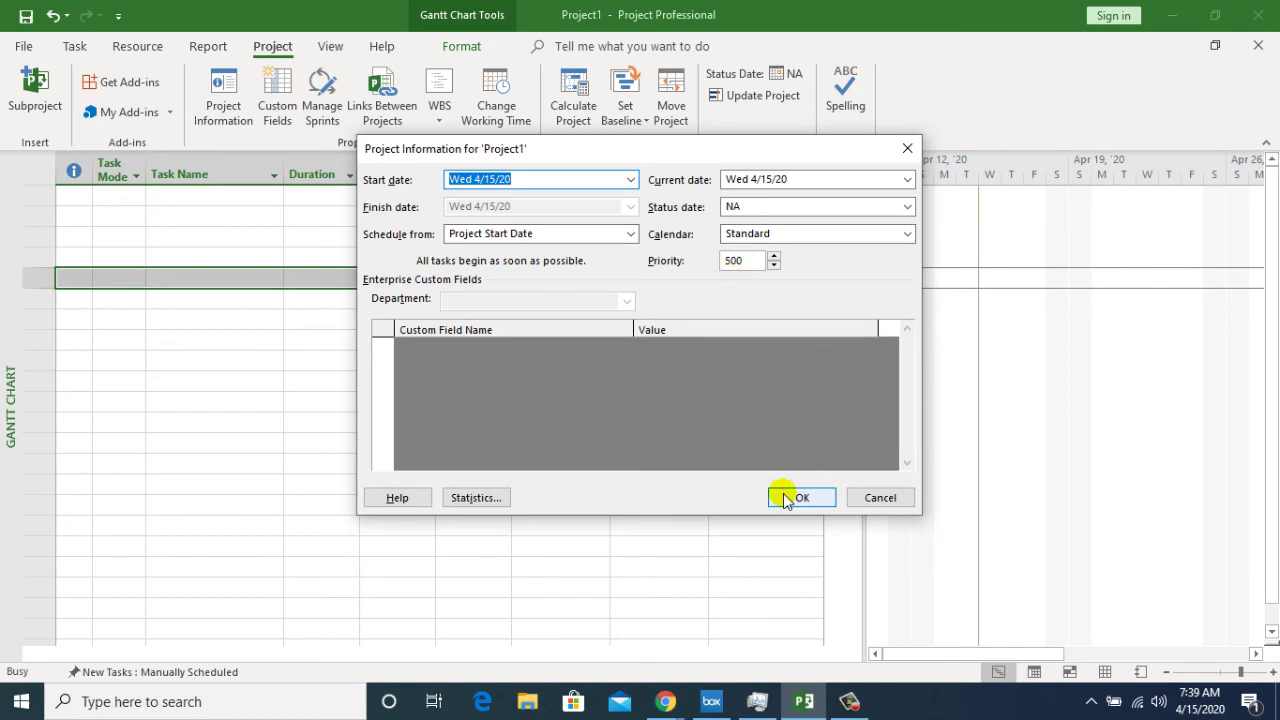
left_click(858, 494)
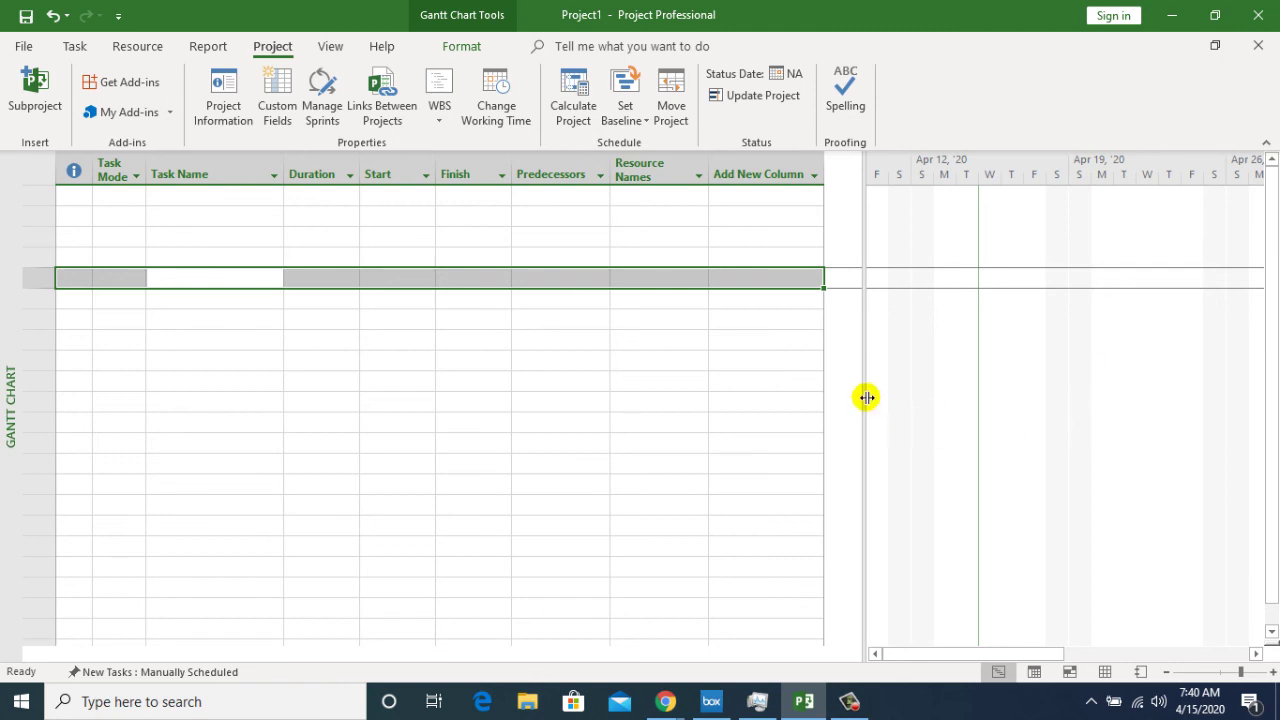
left_click_drag(866, 397, 686, 397)
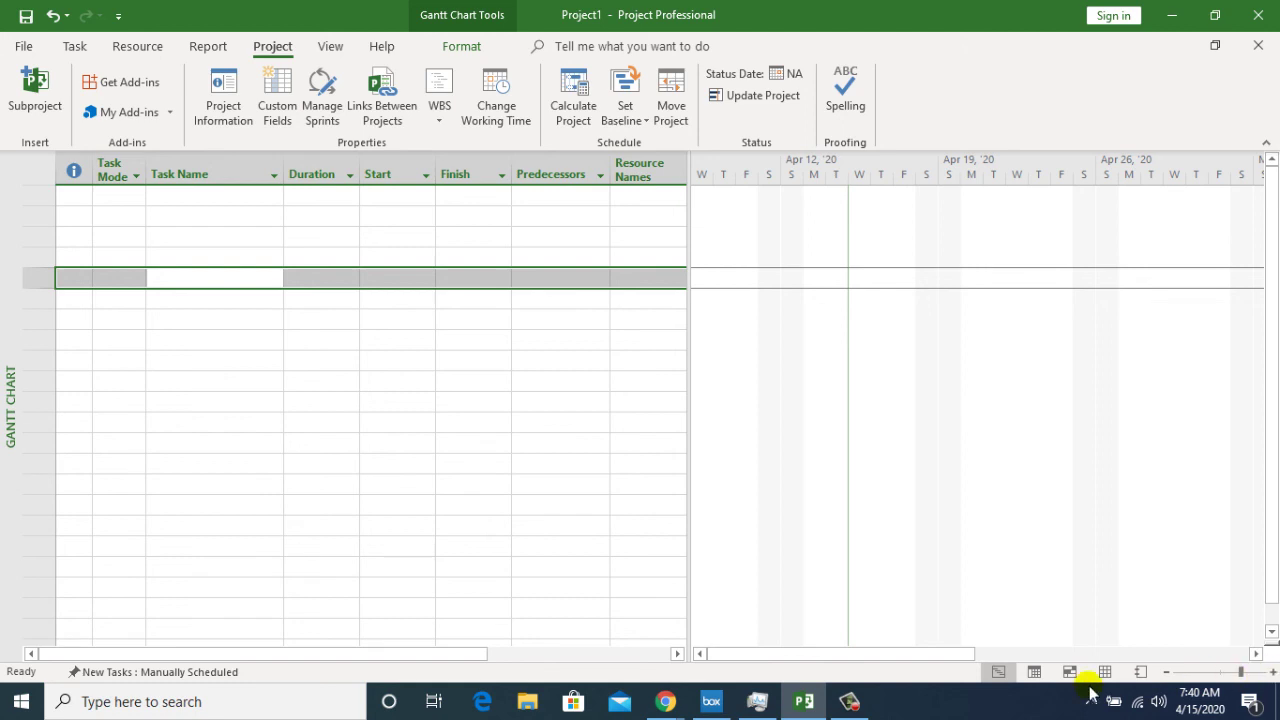
Step: Show the project in the Task Usage, Team Planner and Resource Sheet views in turn
left_click(1032, 673)
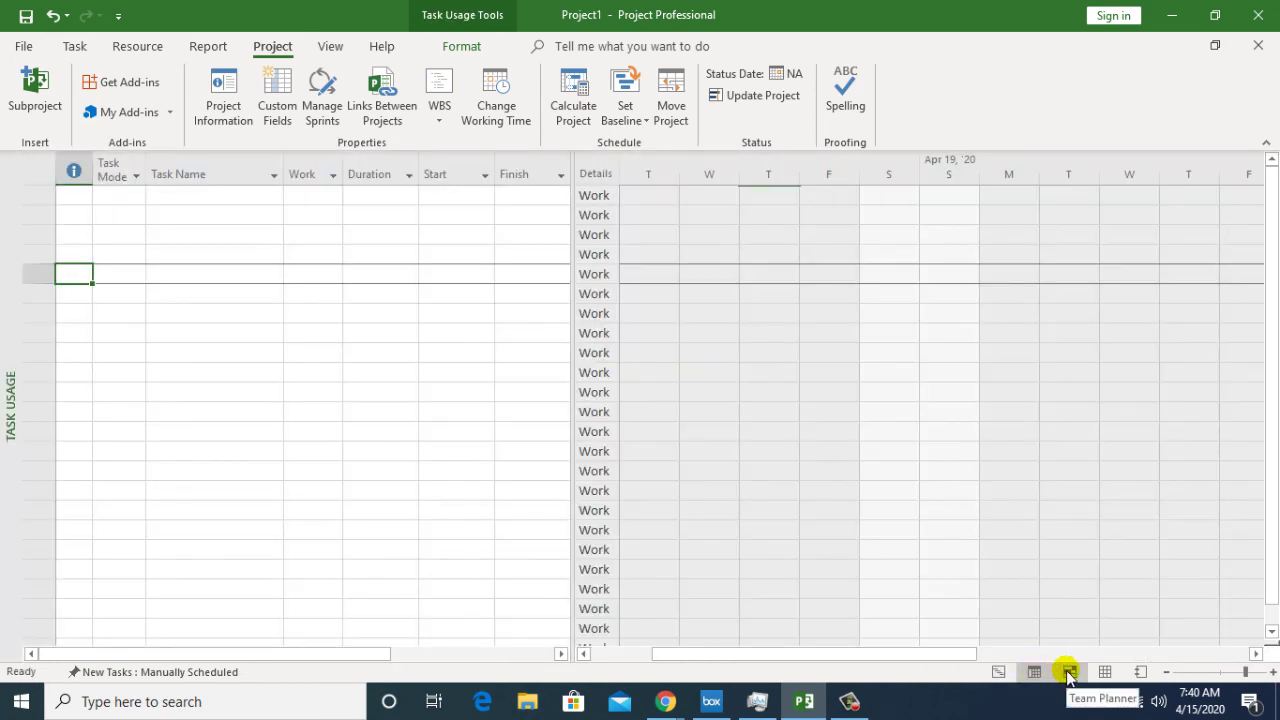
left_click(1068, 673)
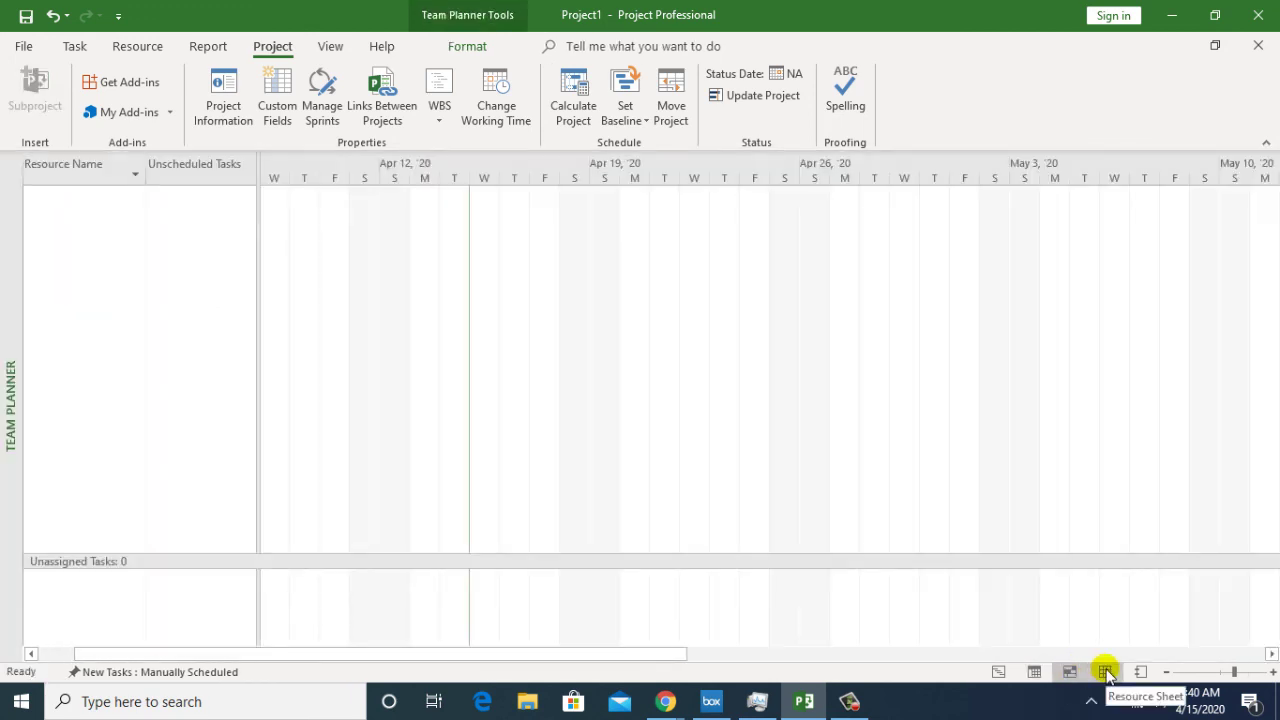
left_click(1105, 673)
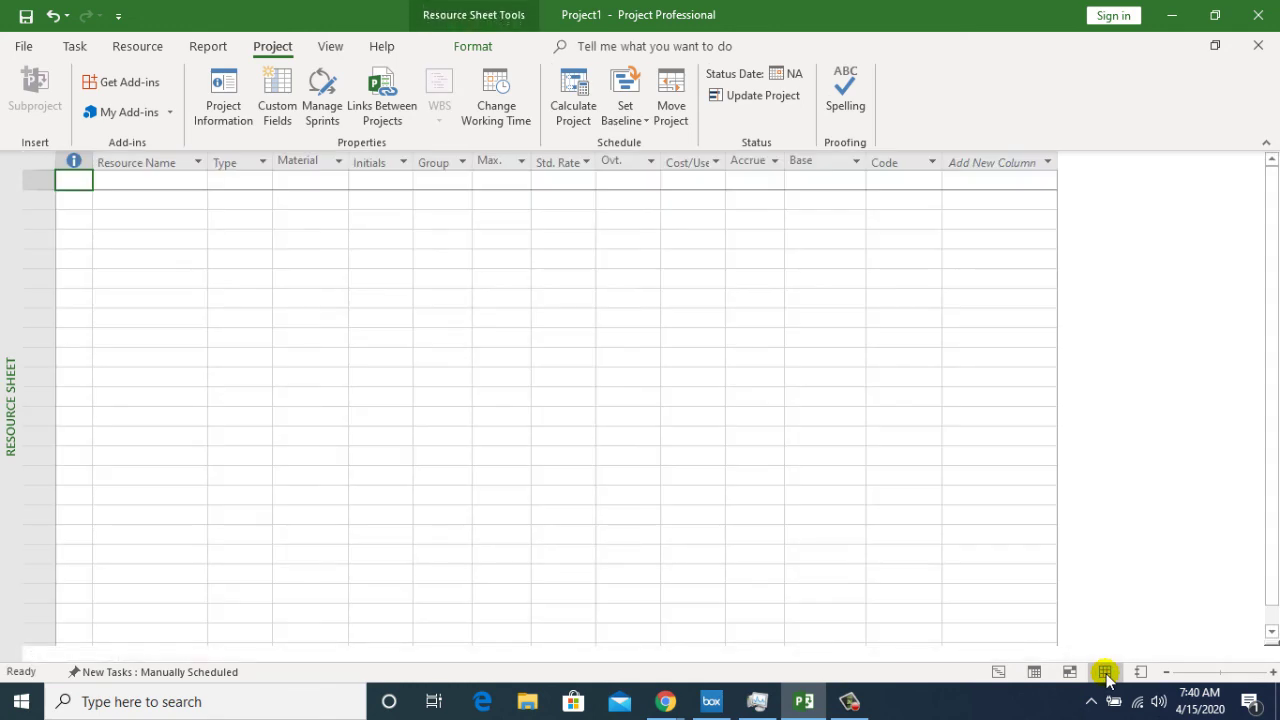